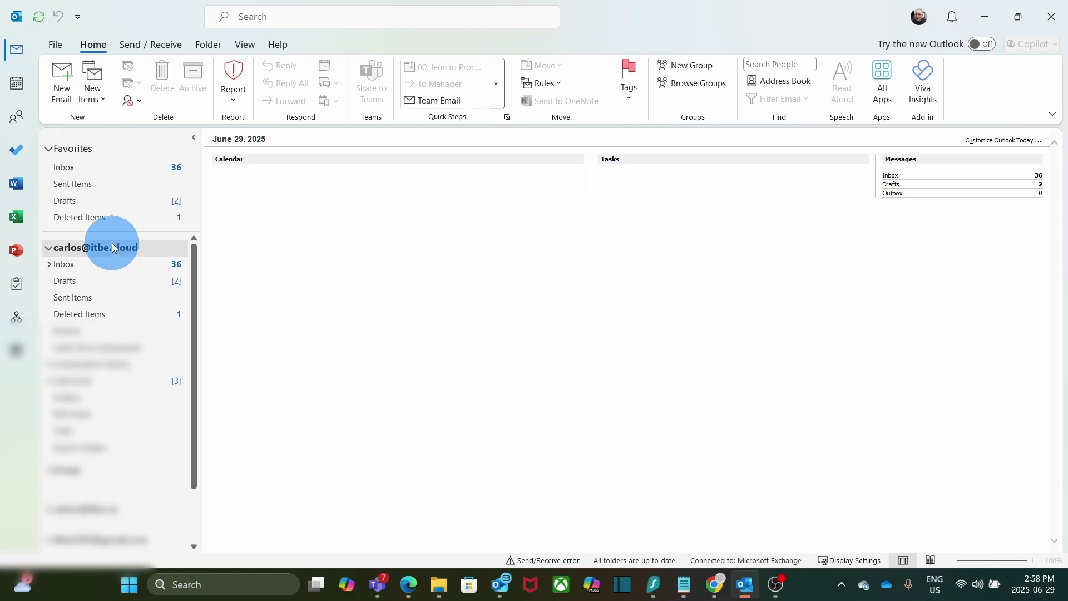
- Start the Import and Export wizard and choose to export to a file of type Outlook Data File (.pst)
{"action": "left_click", "coordinate": [55, 46]}
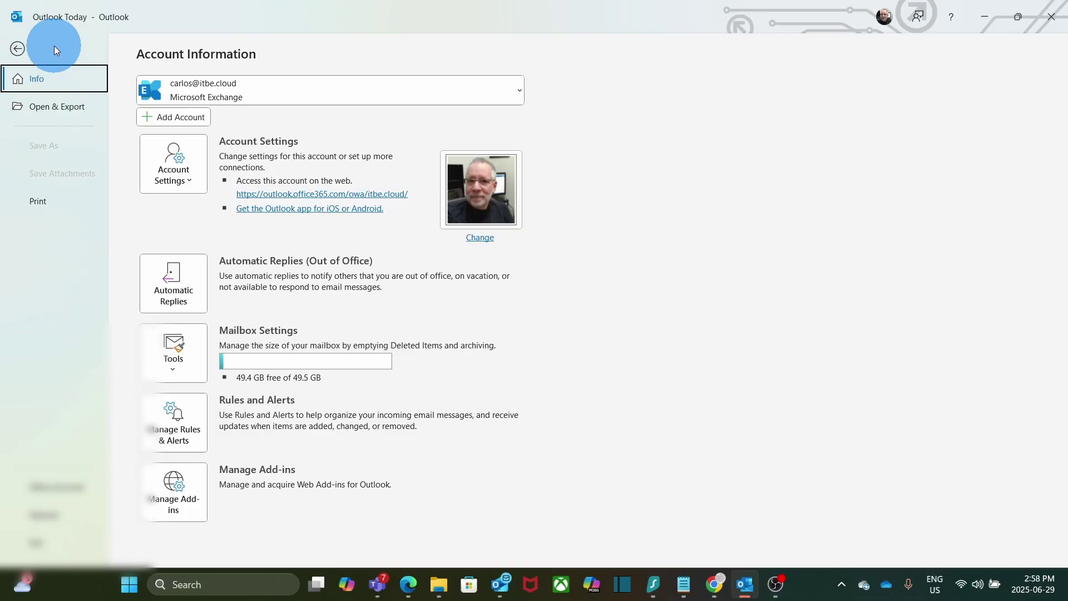
{"action": "left_click", "coordinate": [68, 109]}
{"action": "left_click", "coordinate": [167, 241]}
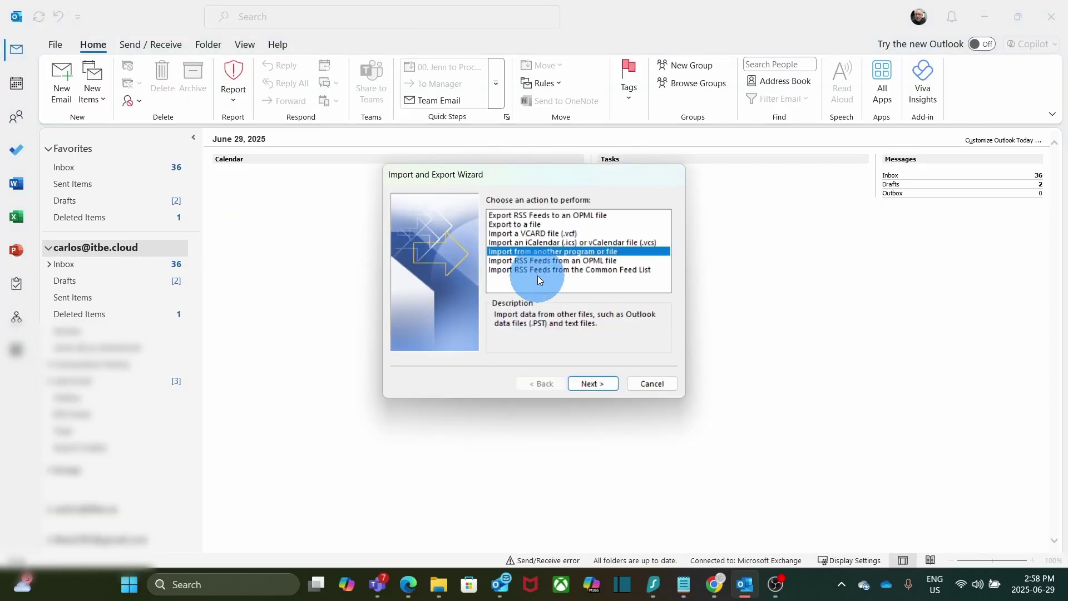
{"action": "left_click", "coordinate": [537, 225]}
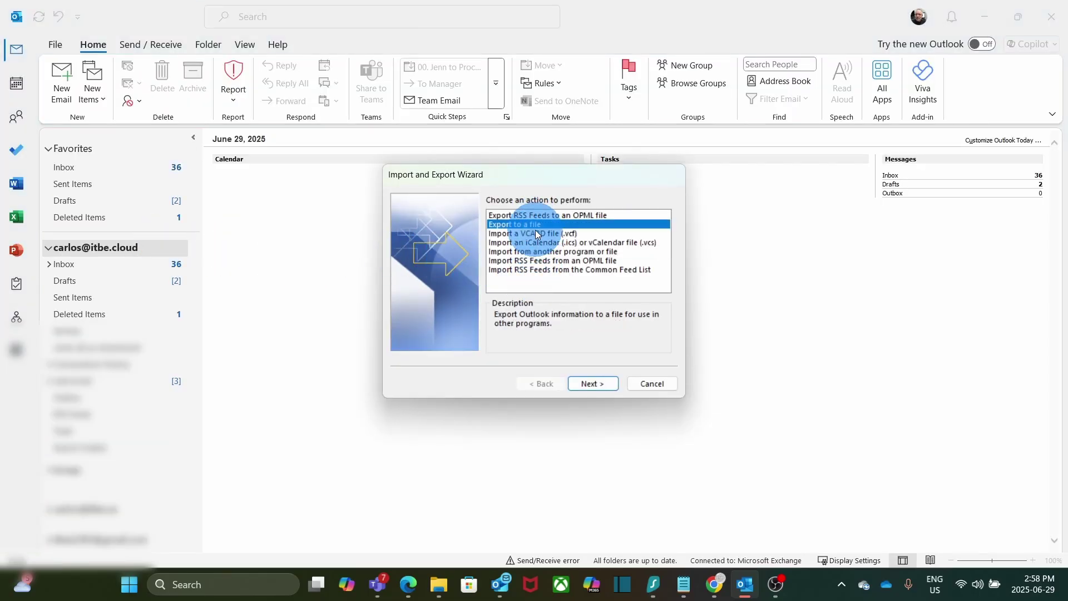
{"action": "left_click", "coordinate": [592, 385]}
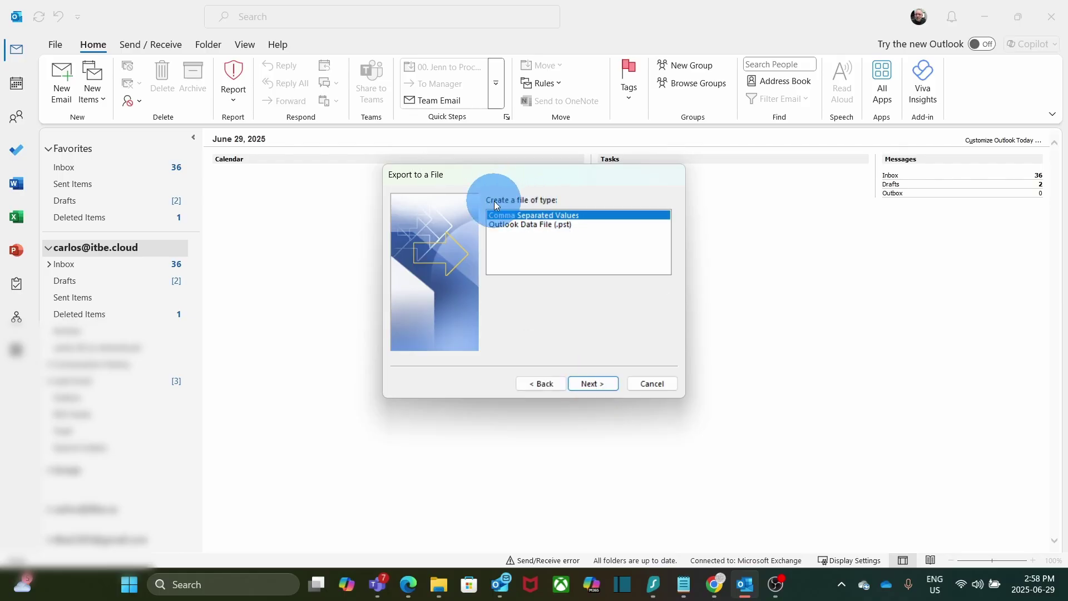
{"action": "left_click", "coordinate": [543, 225]}
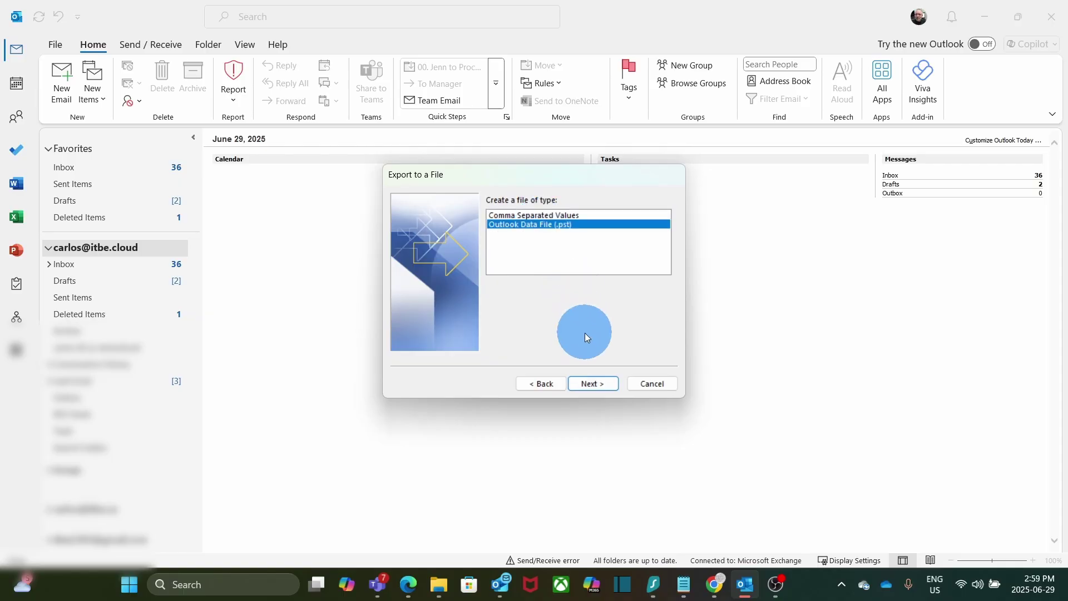
{"action": "left_click", "coordinate": [593, 383]}
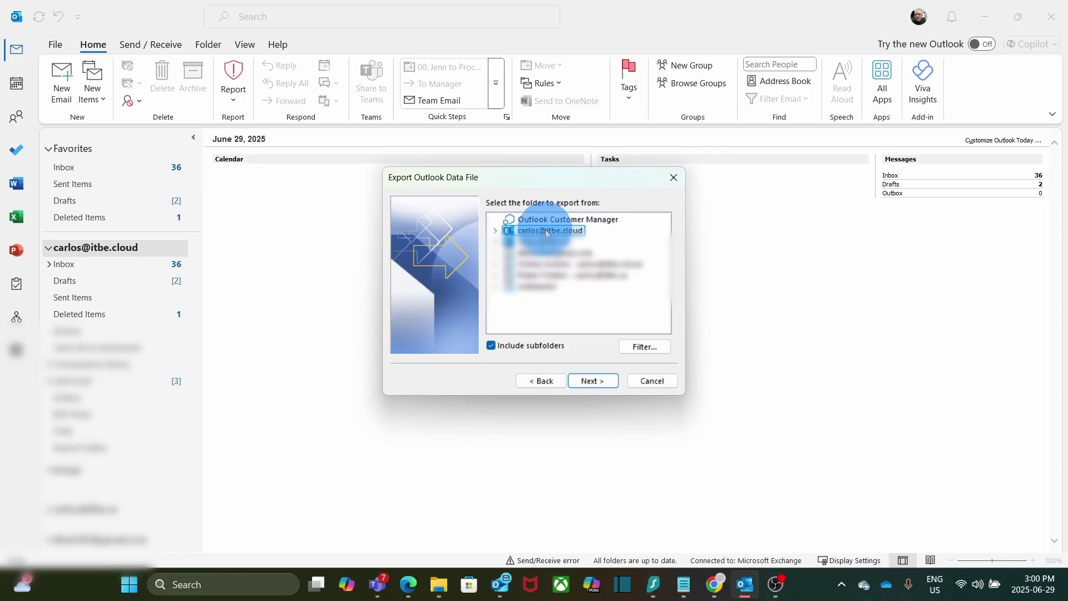
- Export the whole work mailbox including subfolders to the .pst file in the PST Files folder, replacing duplicates with items exported
{"action": "left_click", "coordinate": [493, 232]}
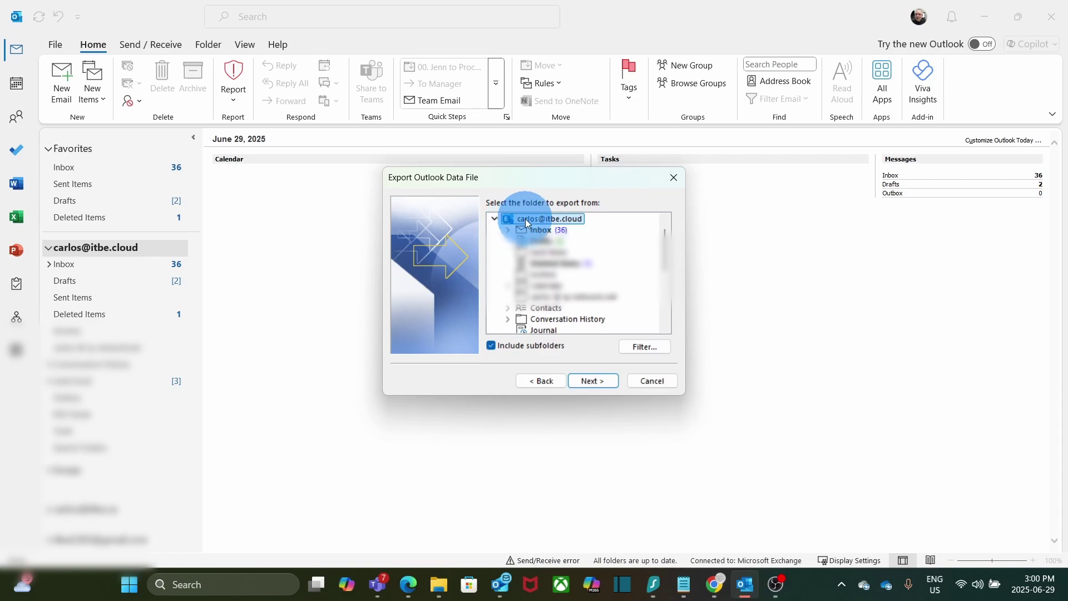
{"action": "left_click", "coordinate": [602, 385]}
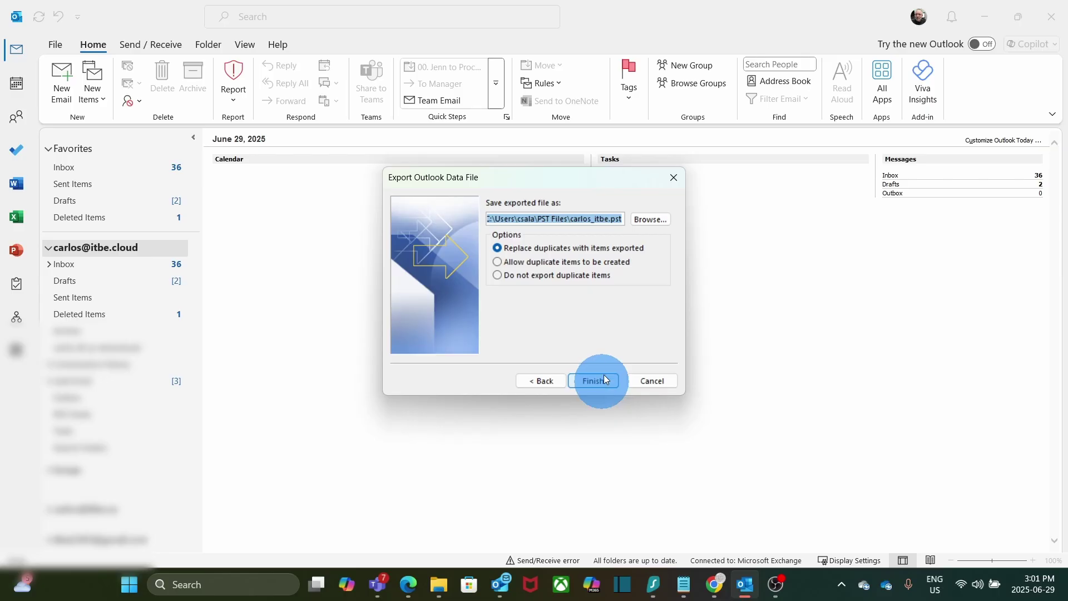
{"action": "left_click", "coordinate": [603, 221]}
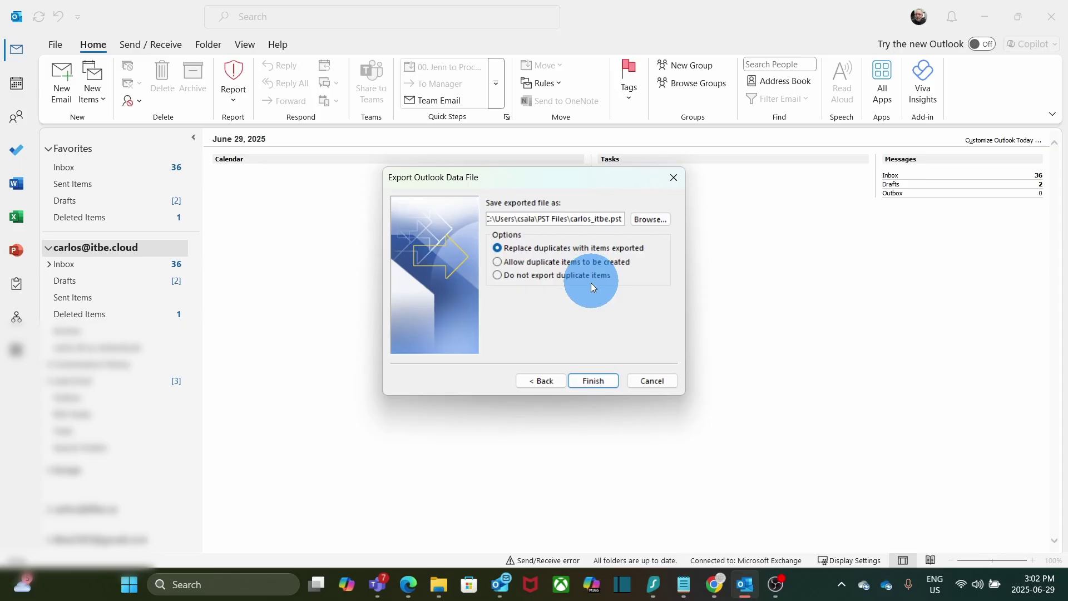
{"action": "left_click", "coordinate": [594, 382]}
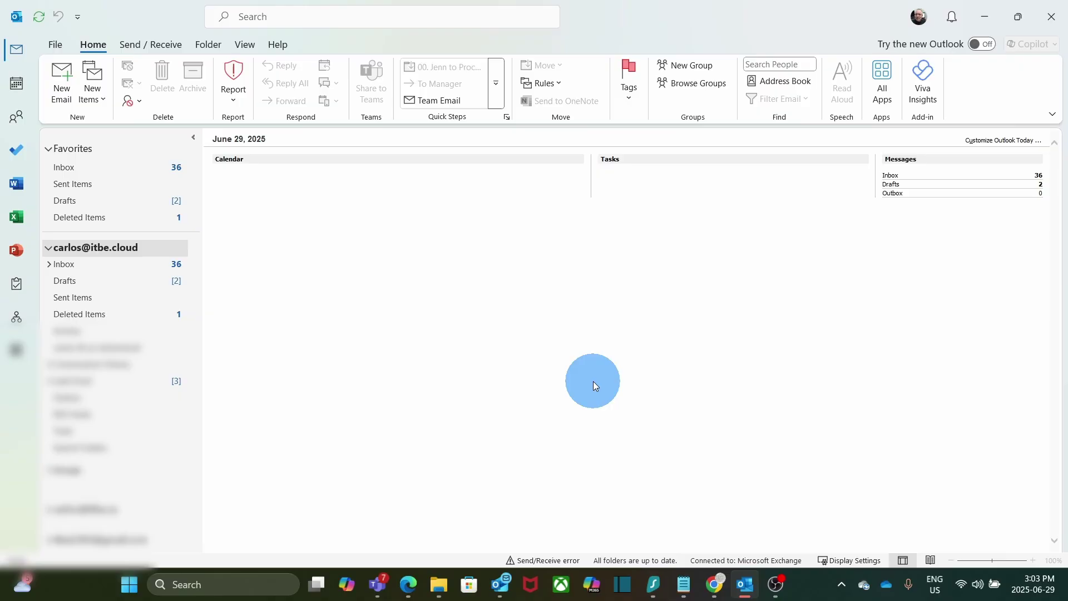
- Switch to File Explorer and examine the exported Outlook data file in the PST Files folder
{"action": "mouse_move", "coordinate": [439, 584]}
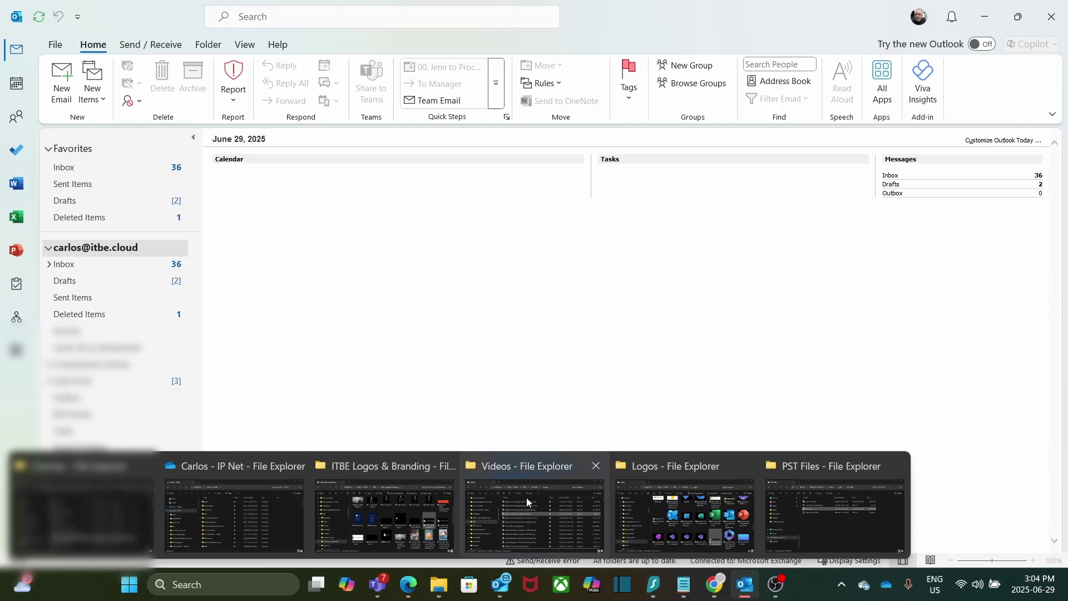
{"action": "left_click", "coordinate": [876, 536]}
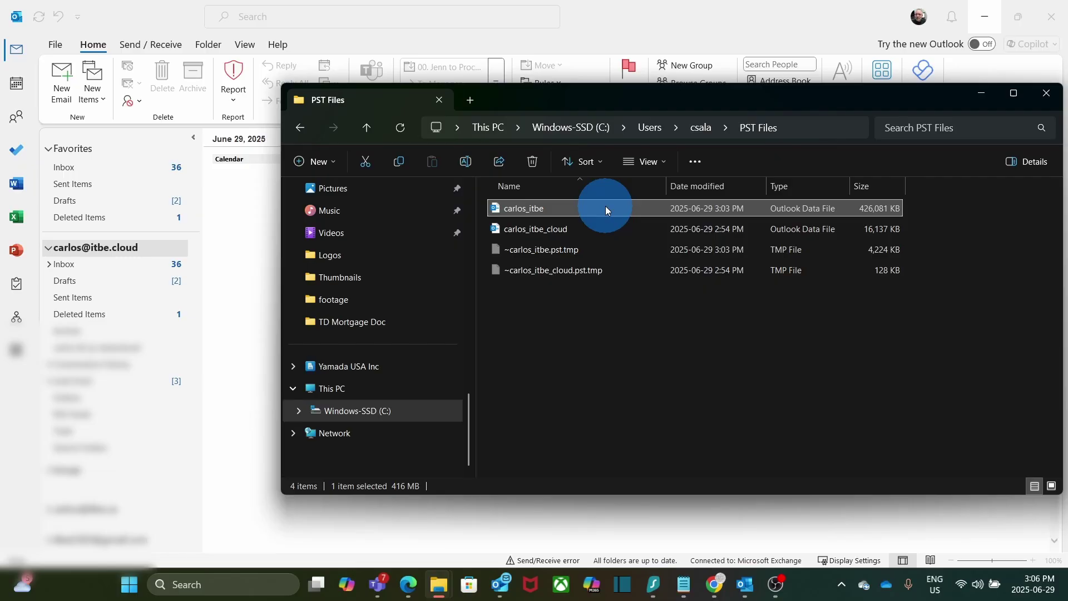
- Switch to Chrome, search for gwmmo, and open the Google Workspace Migration for Microsoft Outlook download page
{"action": "left_click", "coordinate": [714, 583]}
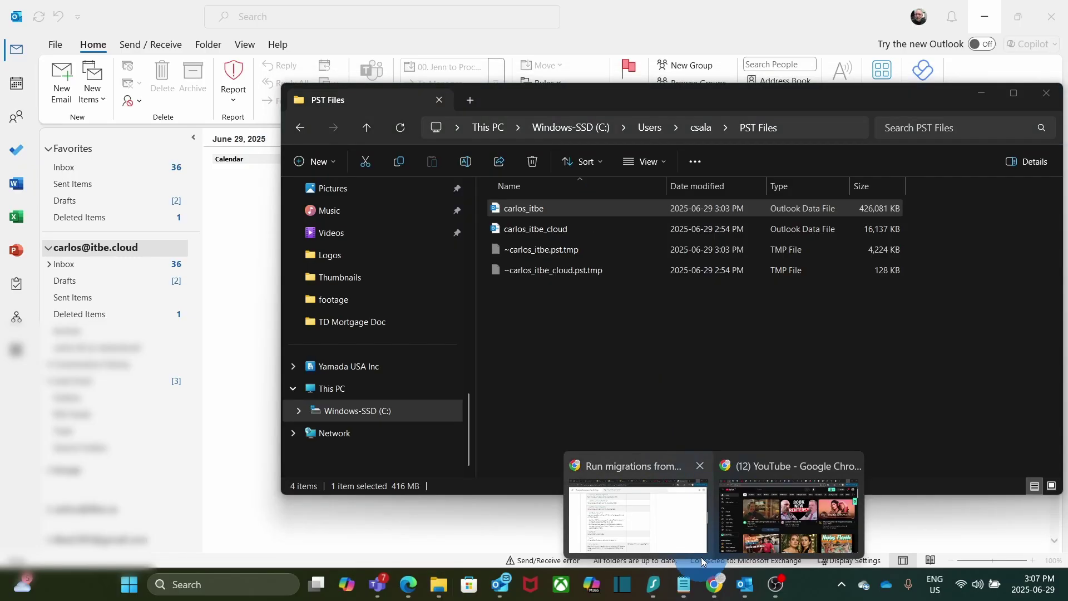
{"action": "left_click", "coordinate": [639, 515]}
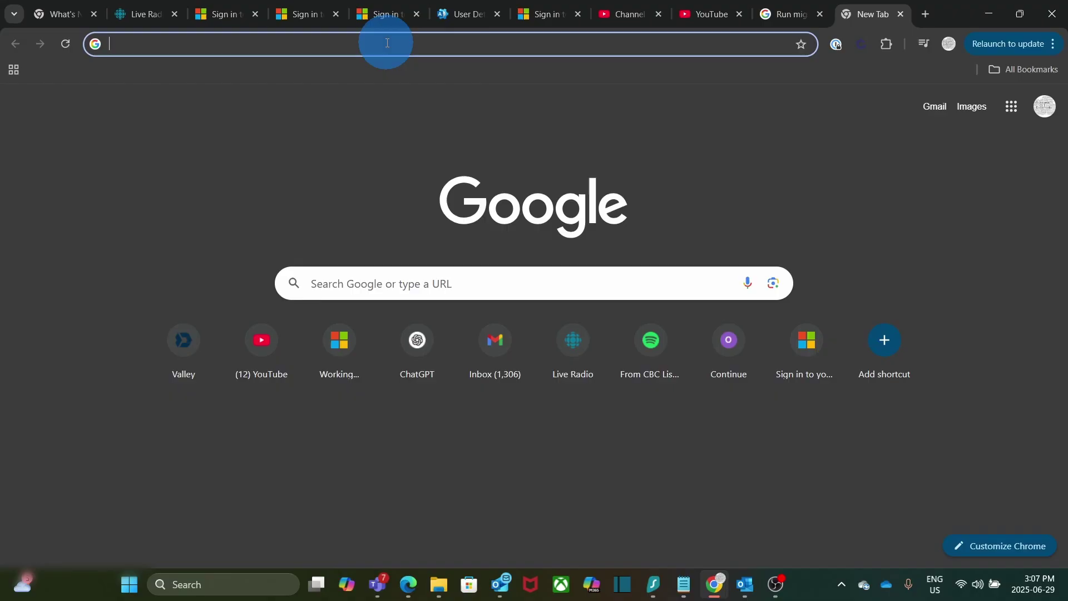
{"action": "type", "text": "gwm"}
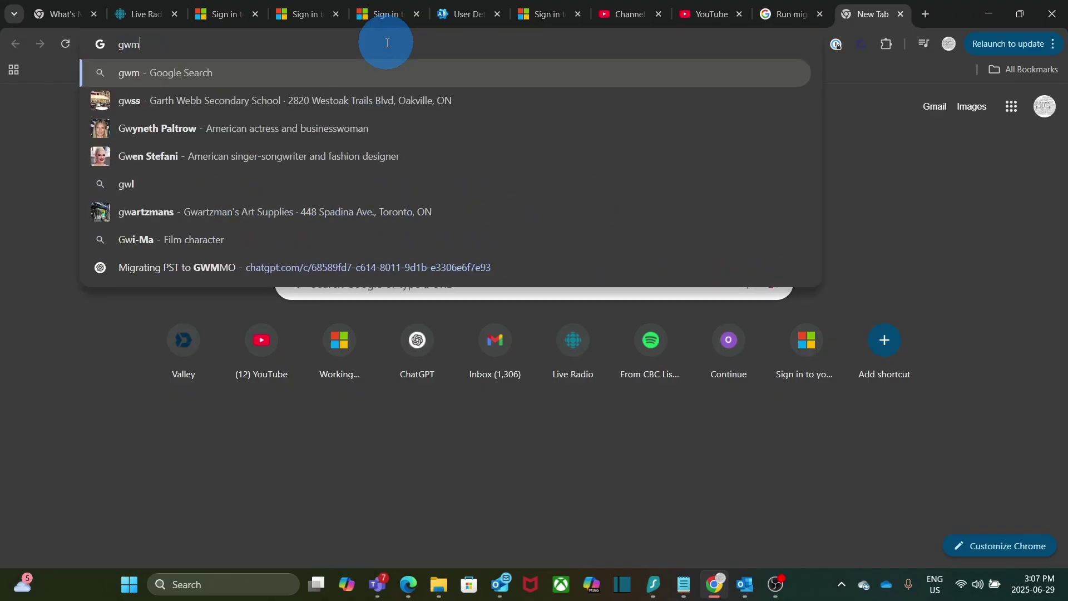
{"action": "type", "text": "mo"}
{"action": "key", "text": "Return"}
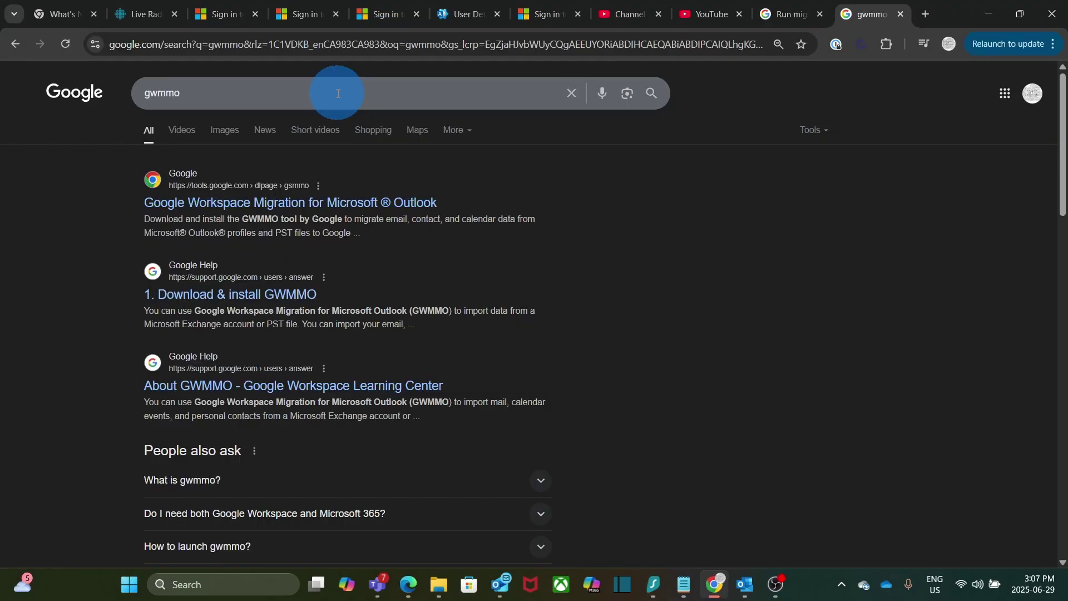
{"action": "left_click", "coordinate": [309, 205]}
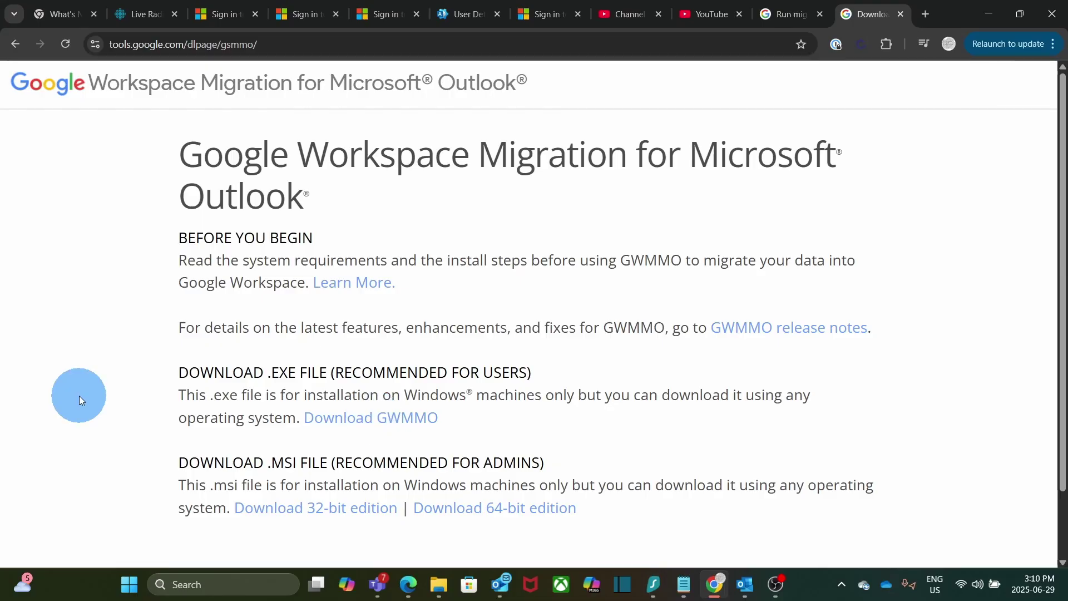
- Search Windows for Command Prompt and open it
{"action": "left_click", "coordinate": [222, 585]}
{"action": "type", "text": "comm"}
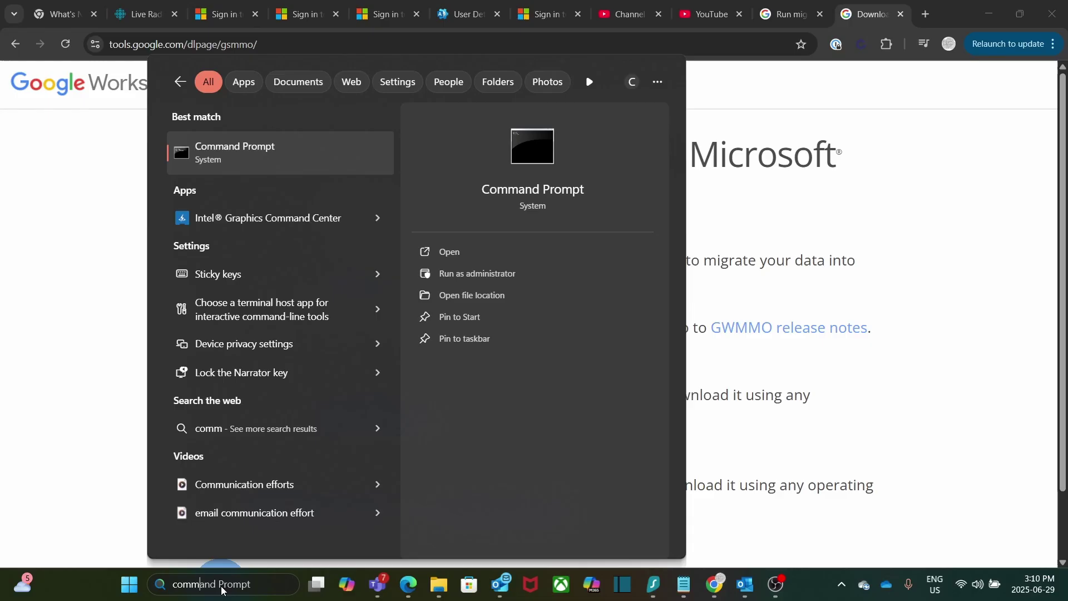
{"action": "left_click", "coordinate": [255, 158]}
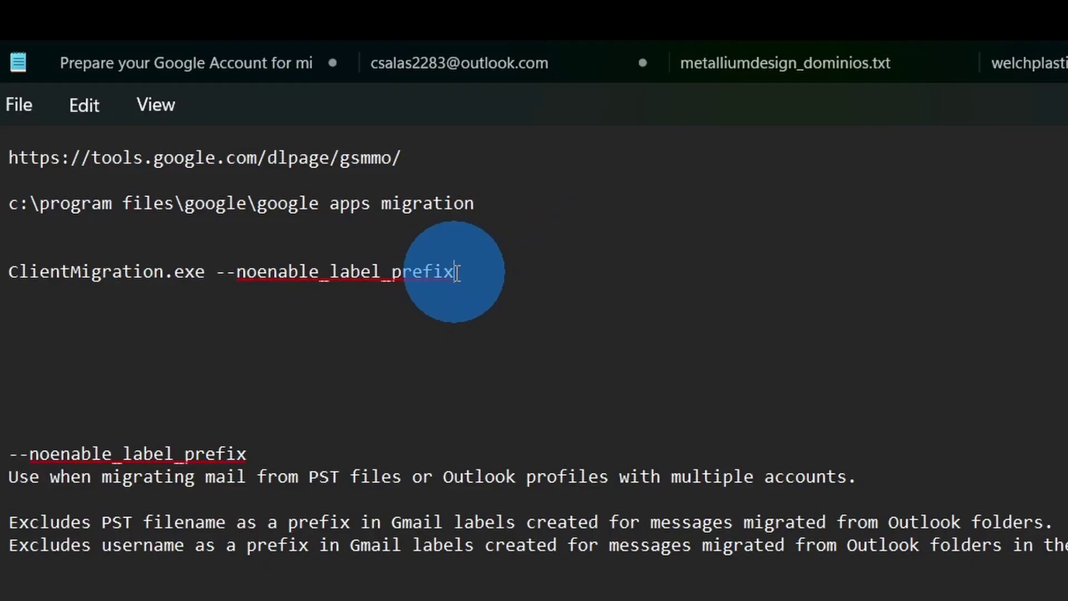
- Copy the command "ClientMigration.exe --noenable_label_prefix" from the Notepad notes and return to Command Prompt
{"action": "left_click_drag", "start_coordinate": [454, 272], "coordinate": [7, 272]}
{"action": "key", "text": "ctrl+c"}
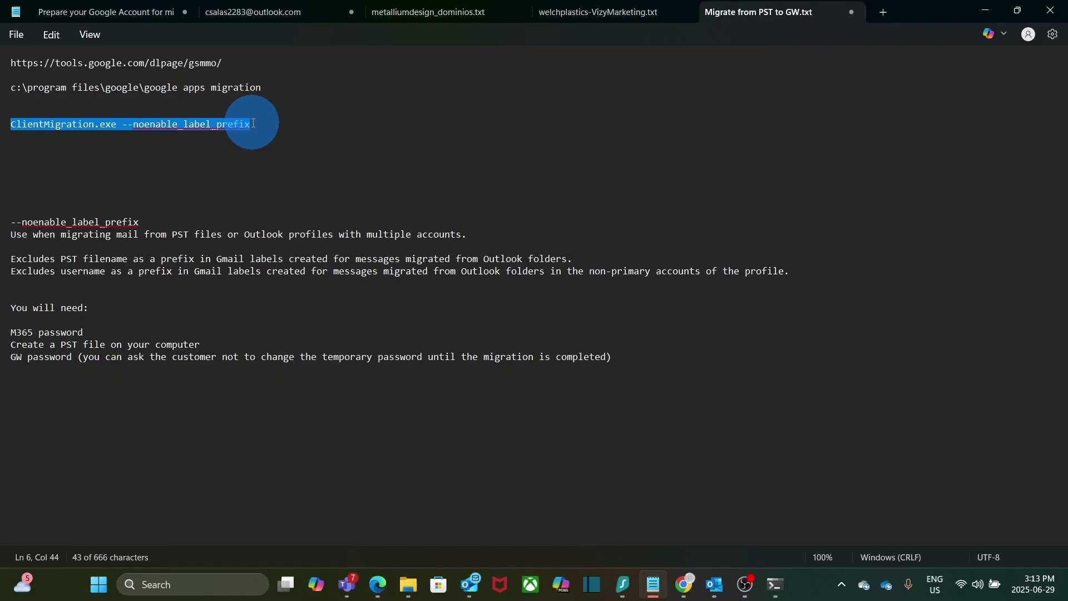
{"action": "left_click", "coordinate": [777, 589]}
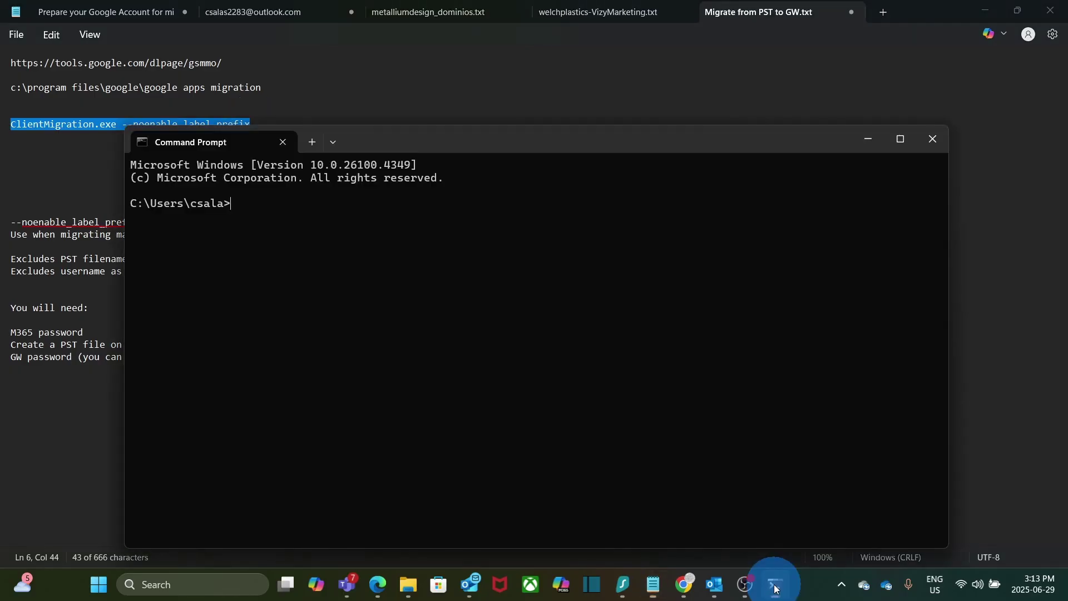
- Change the working directory to C:\Program Files\Google\Google Apps Migration, going up to the drive root first
{"action": "type", "text": "cd.."}
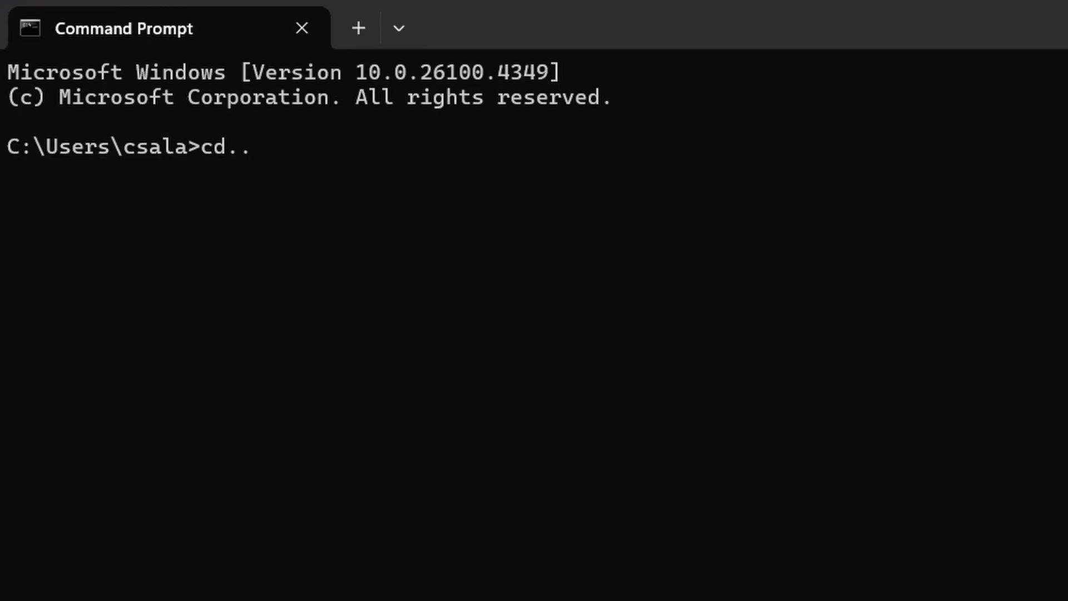
{"action": "key", "text": "Return"}
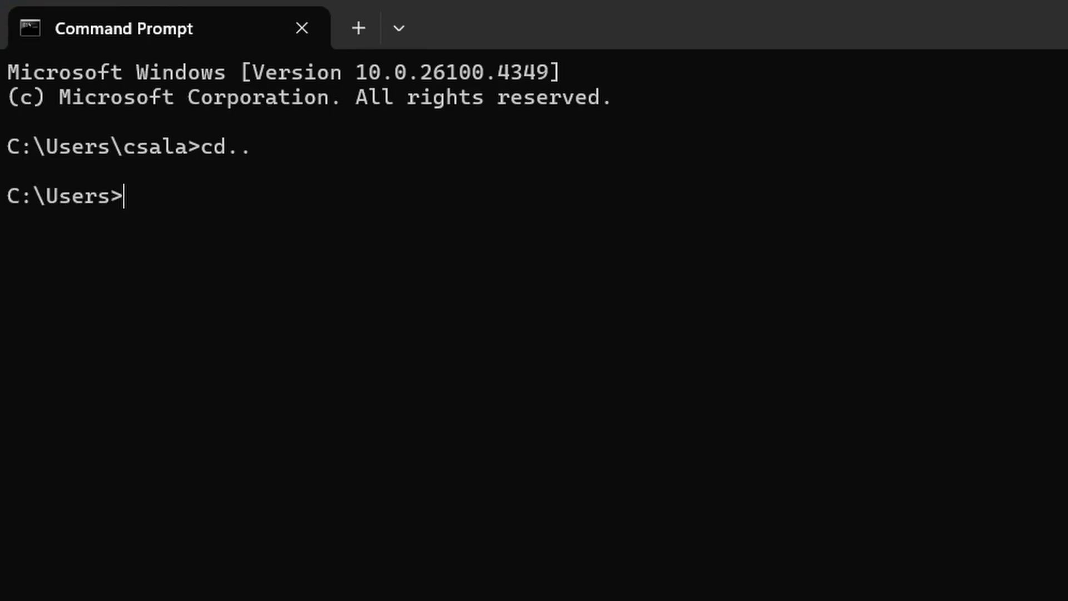
{"action": "type", "text": "cd.."}
{"action": "key", "text": "Return"}
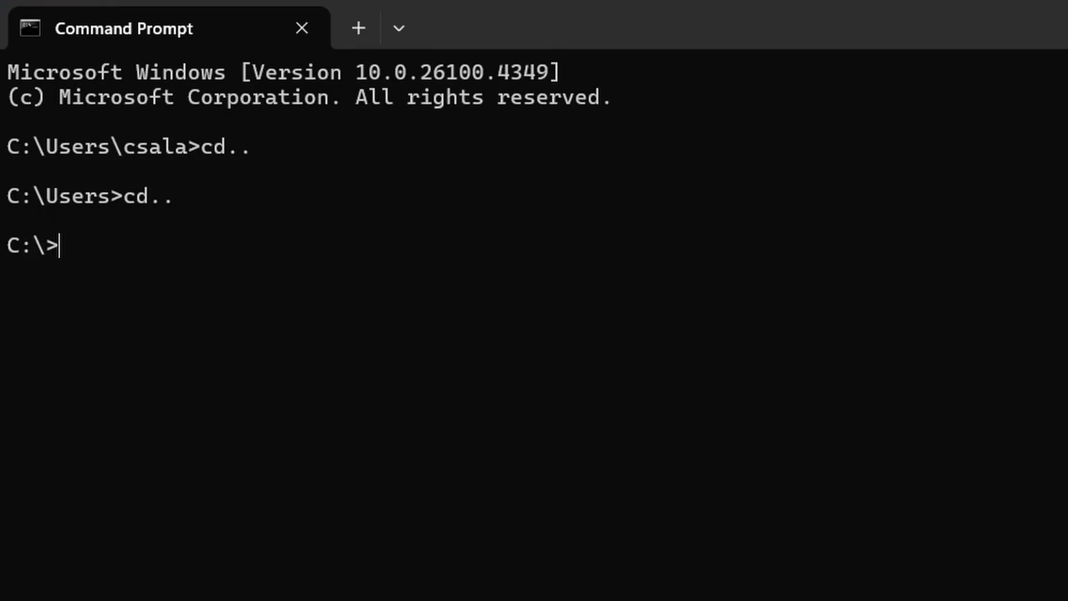
{"action": "type", "text": "cd program files"}
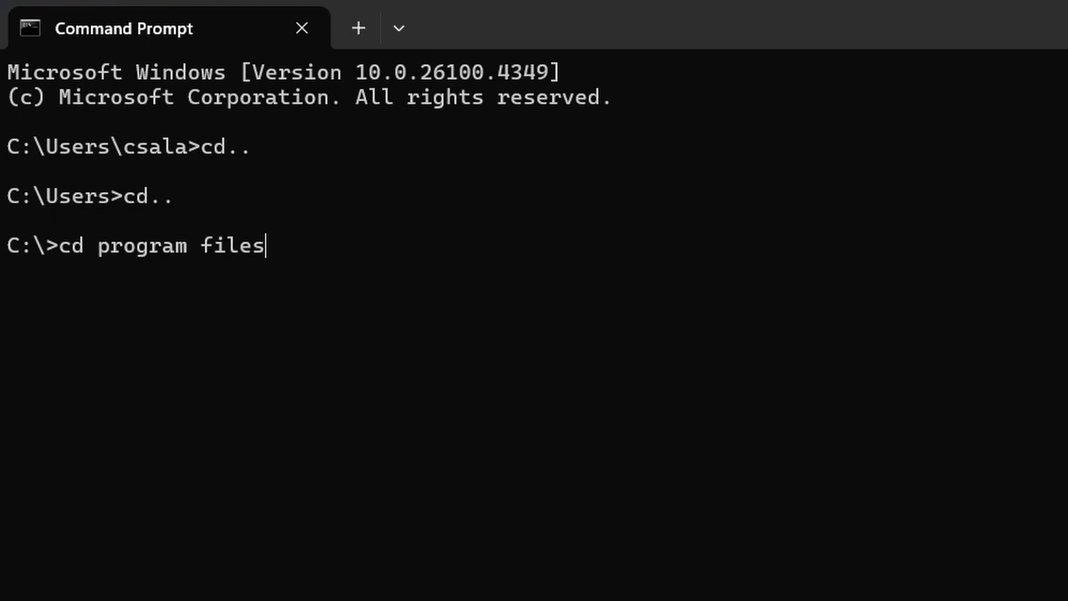
{"action": "key", "text": "Return"}
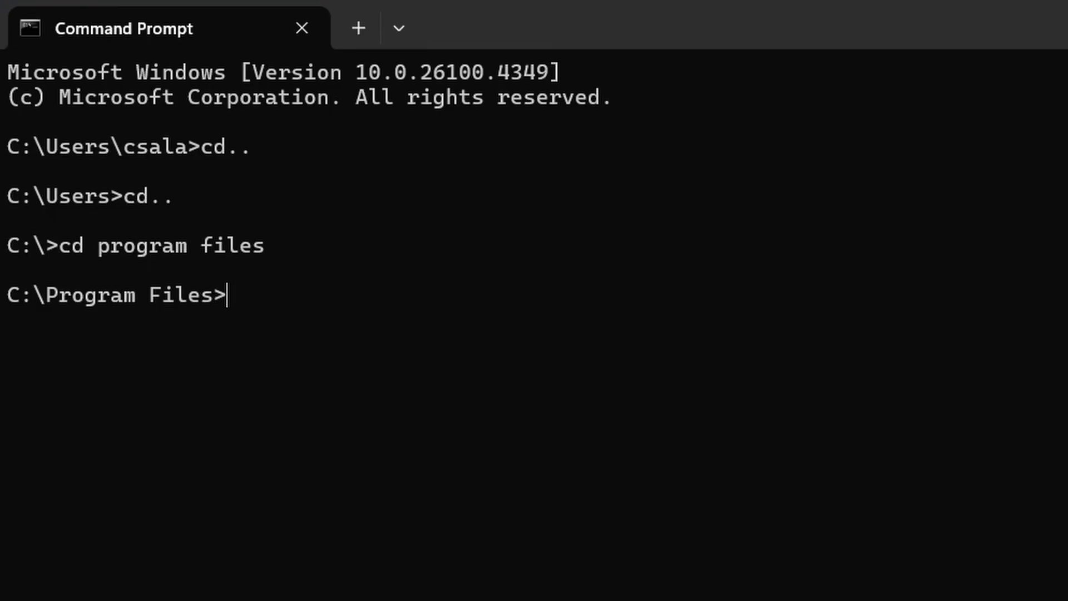
{"action": "type", "text": "cd google"}
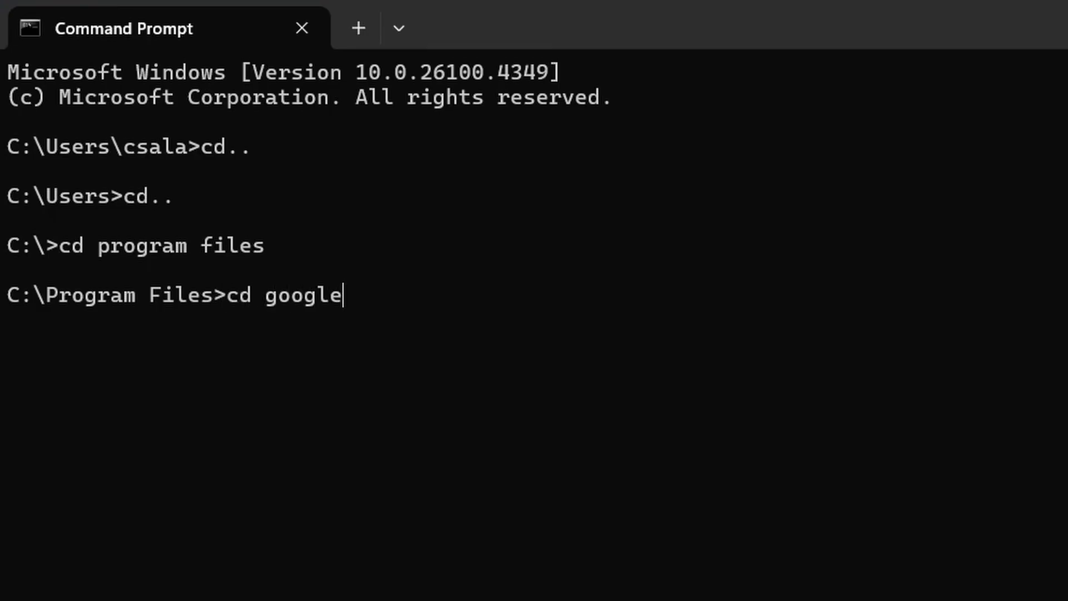
{"action": "key", "text": "Return"}
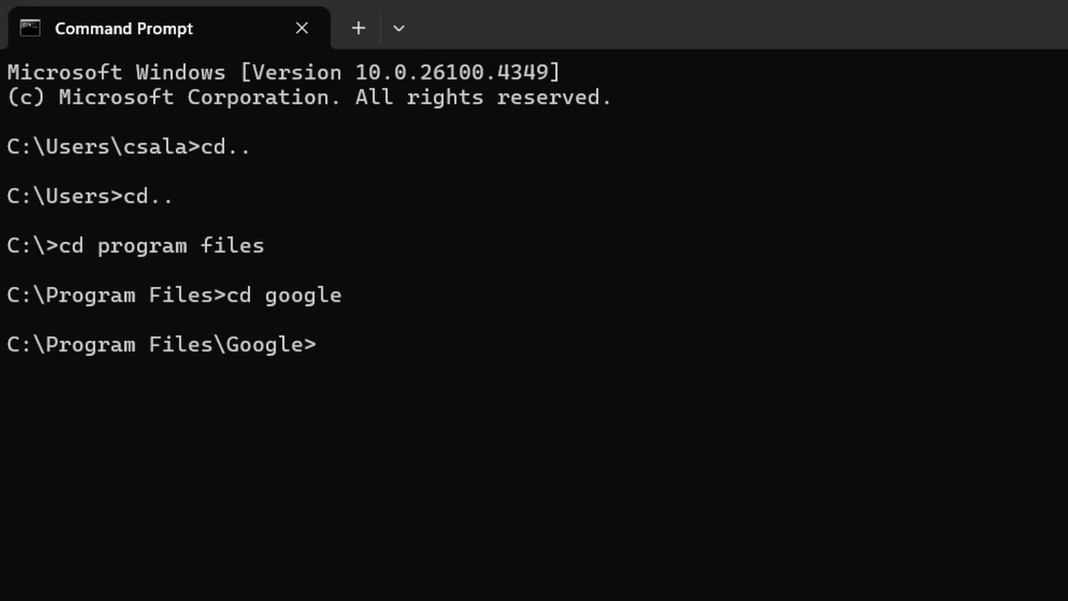
{"action": "type", "text": "cd google apps migration"}
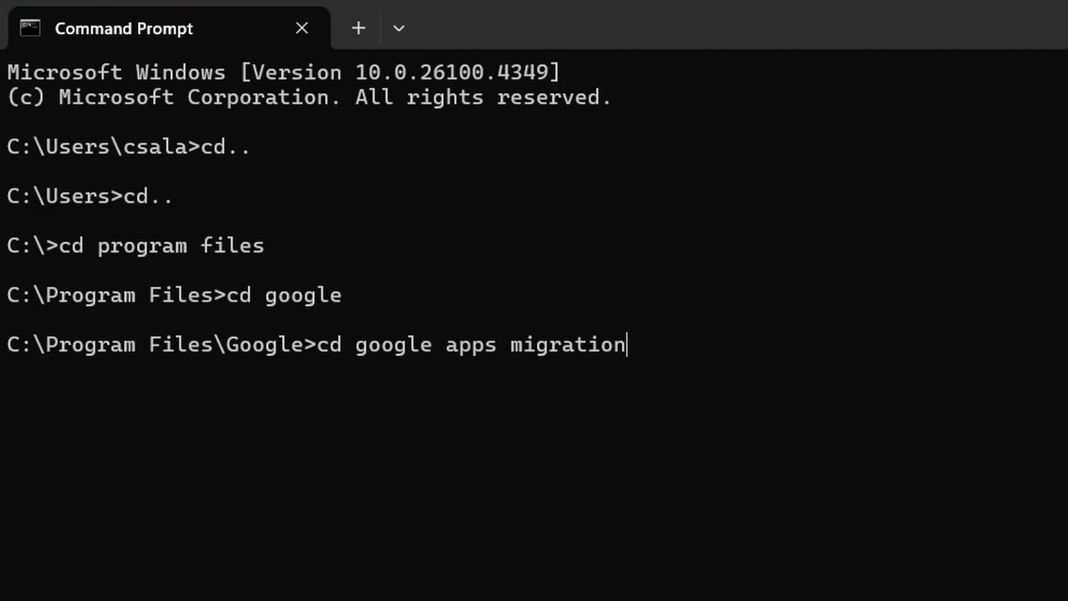
{"action": "key", "text": "Return"}
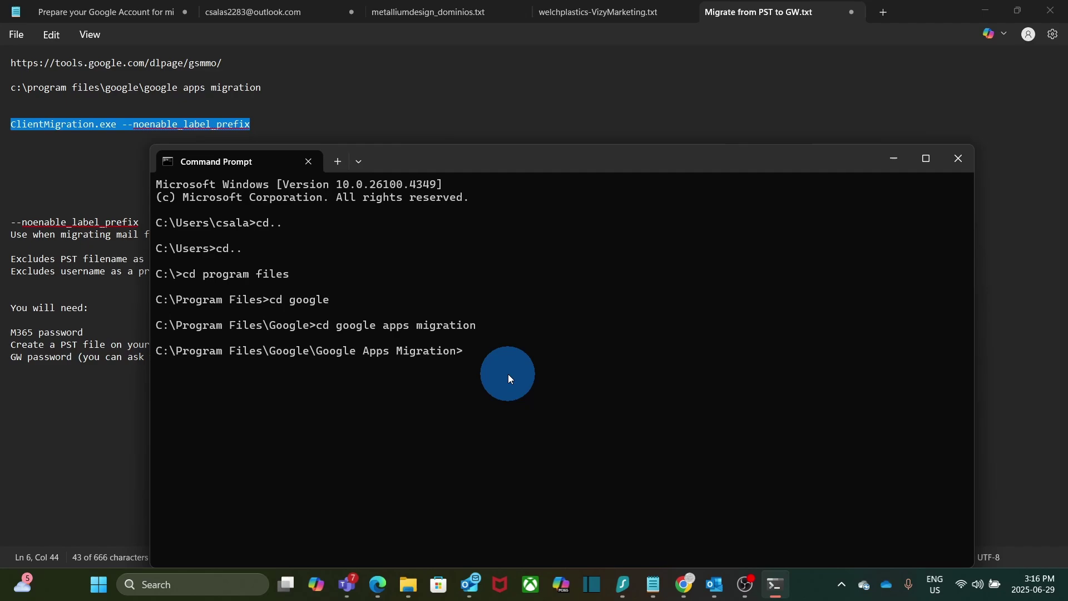
- Run the copied command ClientMigration.exe --noenable_label_prefix to launch the migration tool
{"action": "key", "text": "ctrl+v"}
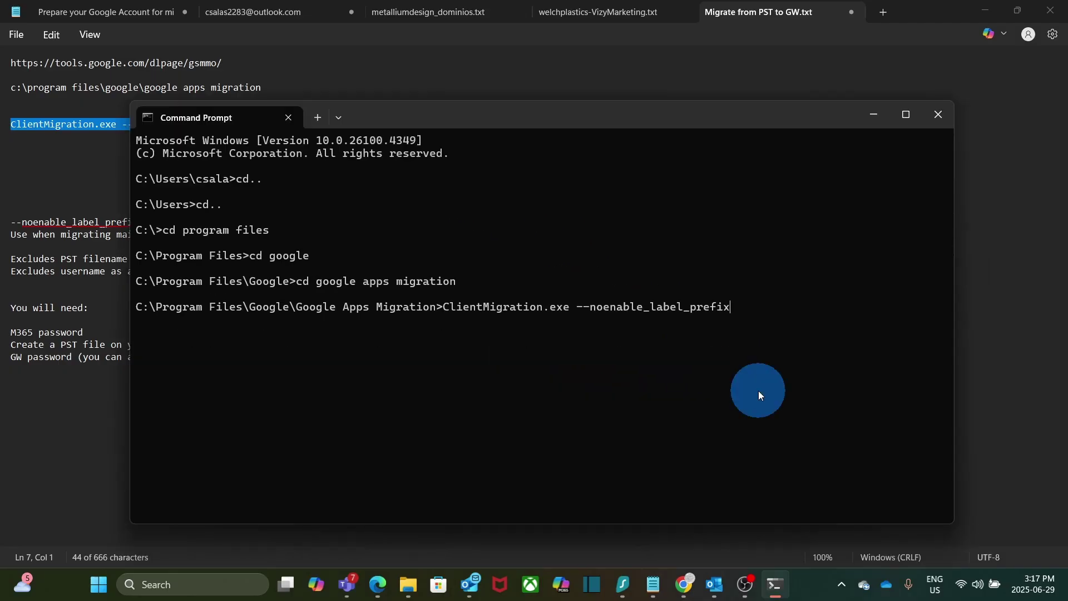
{"action": "key", "text": "Return"}
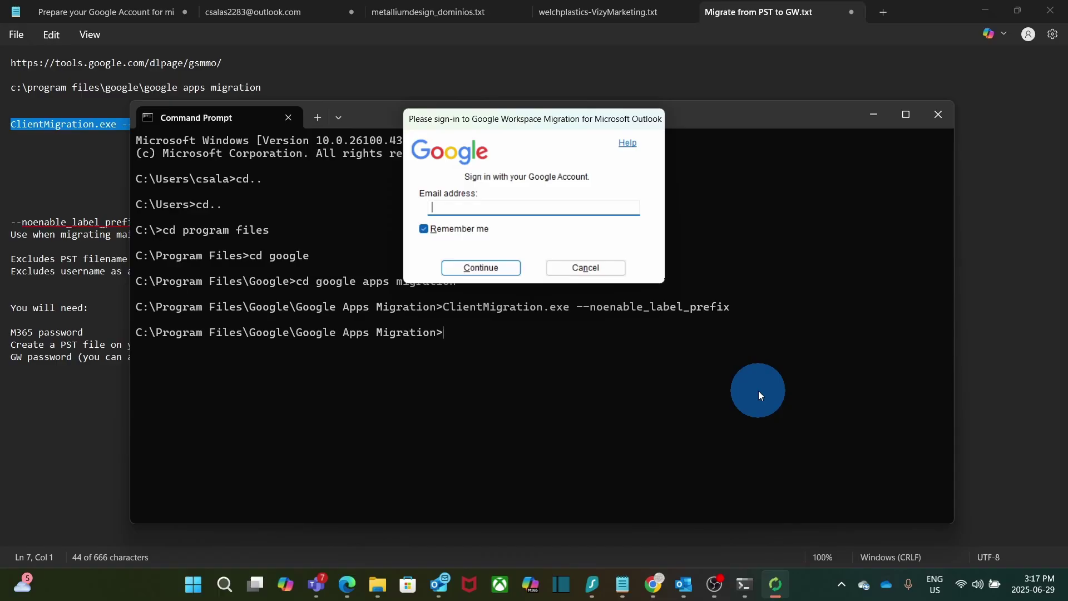
- Sign in with the Google Workspace account's email address and allow Google Workspace Migration for Microsoft Outlook to access the account
{"action": "key", "text": "ctrl+v"}
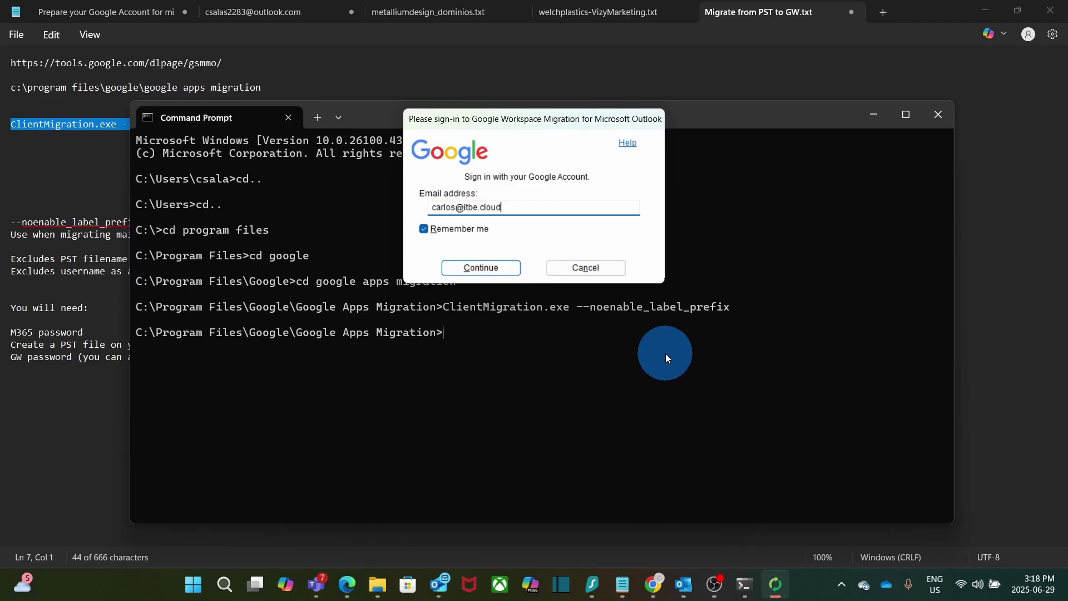
{"action": "left_click", "coordinate": [491, 272]}
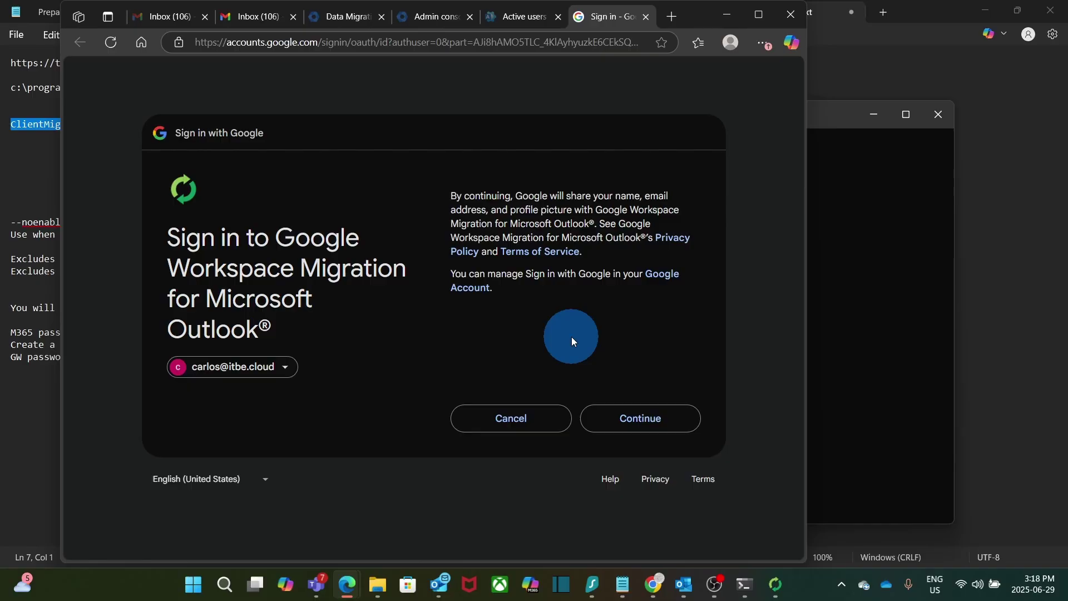
{"action": "left_click", "coordinate": [642, 426]}
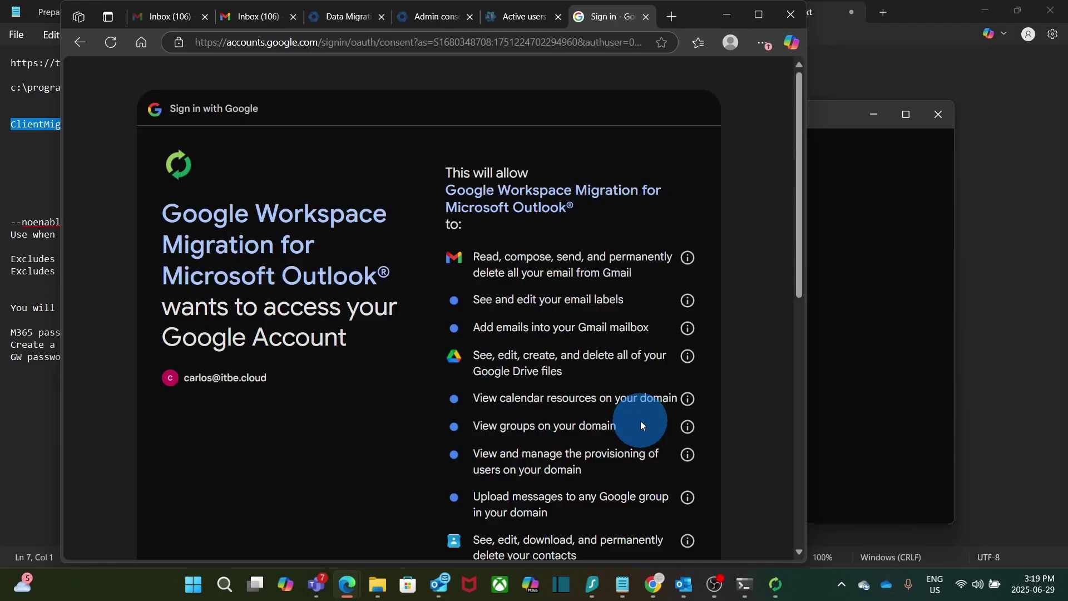
{"action": "scroll", "coordinate": [641, 424], "scroll_direction": "down", "scroll_amount": 7}
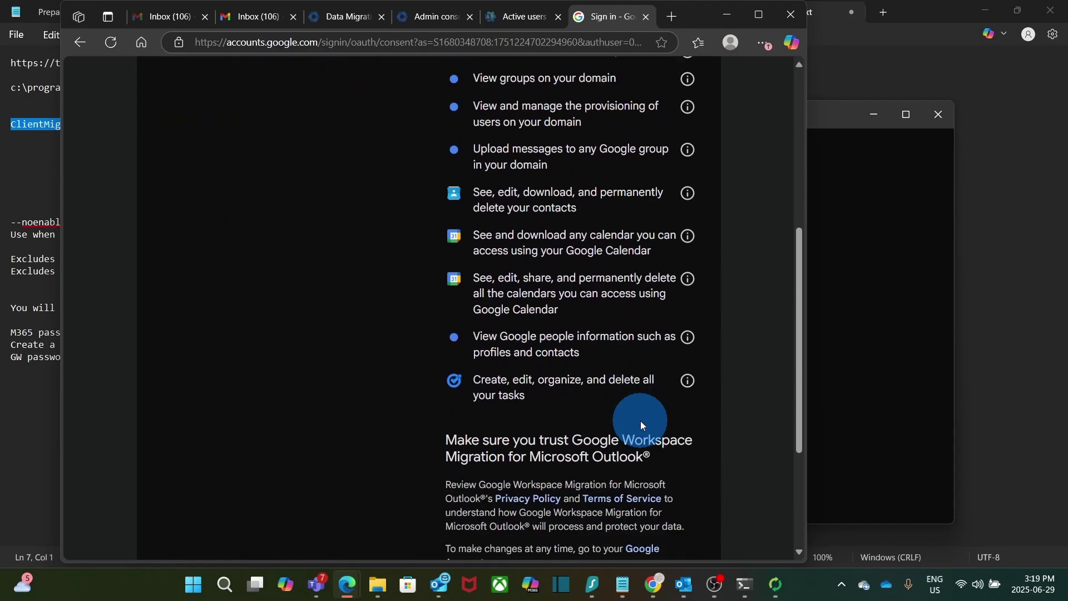
{"action": "scroll", "coordinate": [640, 421], "scroll_direction": "down", "scroll_amount": 2}
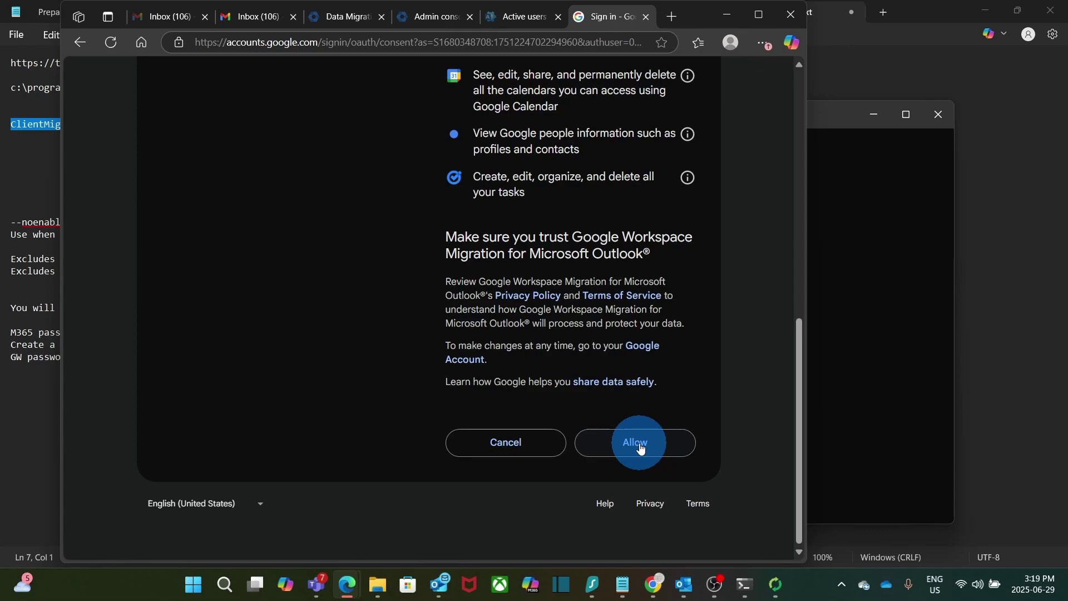
{"action": "left_click", "coordinate": [641, 447]}
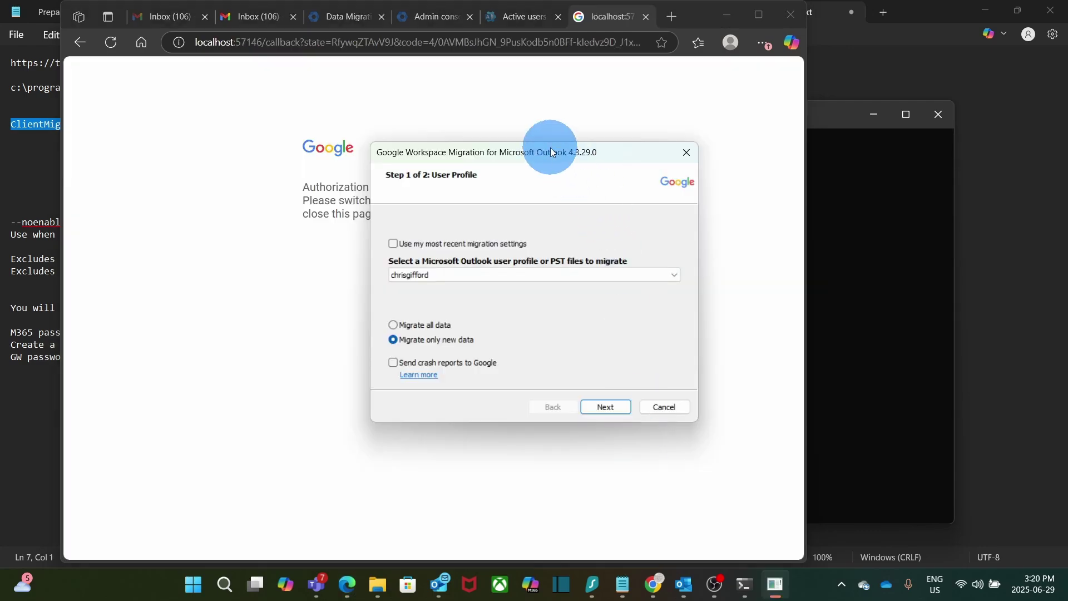
- Set the migration source to From PST File(s) and choose the larger Outlook data file in the PST Files folder
{"action": "left_click_drag", "start_coordinate": [552, 151], "coordinate": [556, 244]}
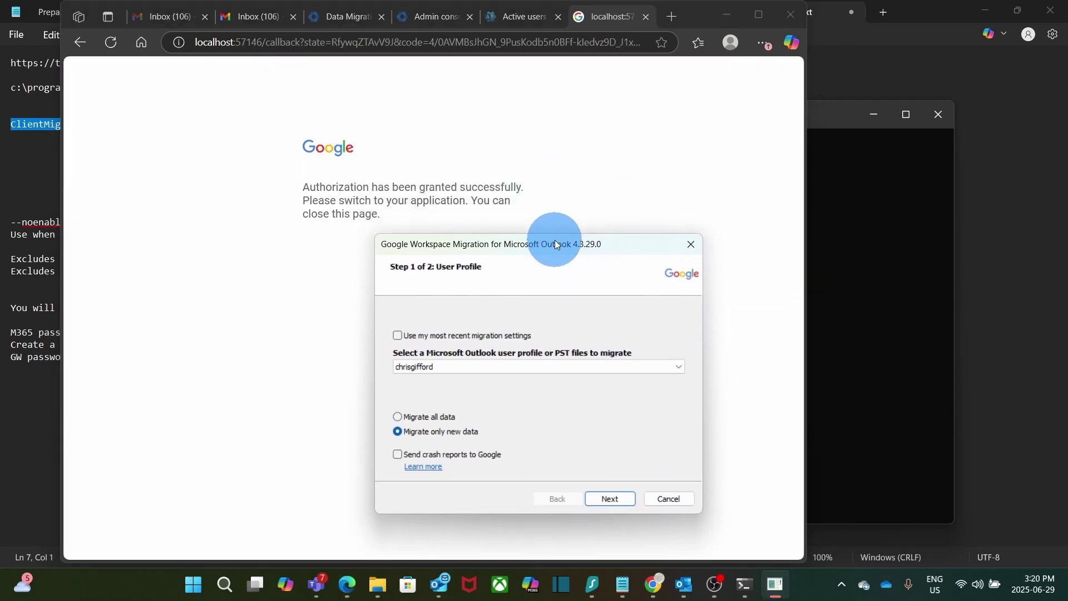
{"action": "left_click", "coordinate": [540, 373]}
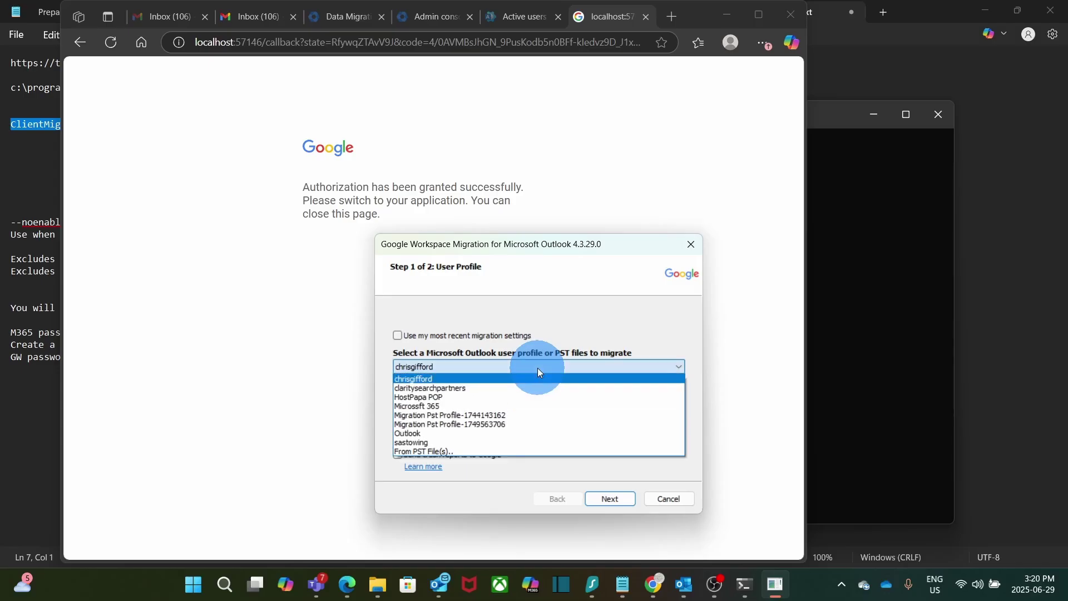
{"action": "left_click", "coordinate": [498, 450]}
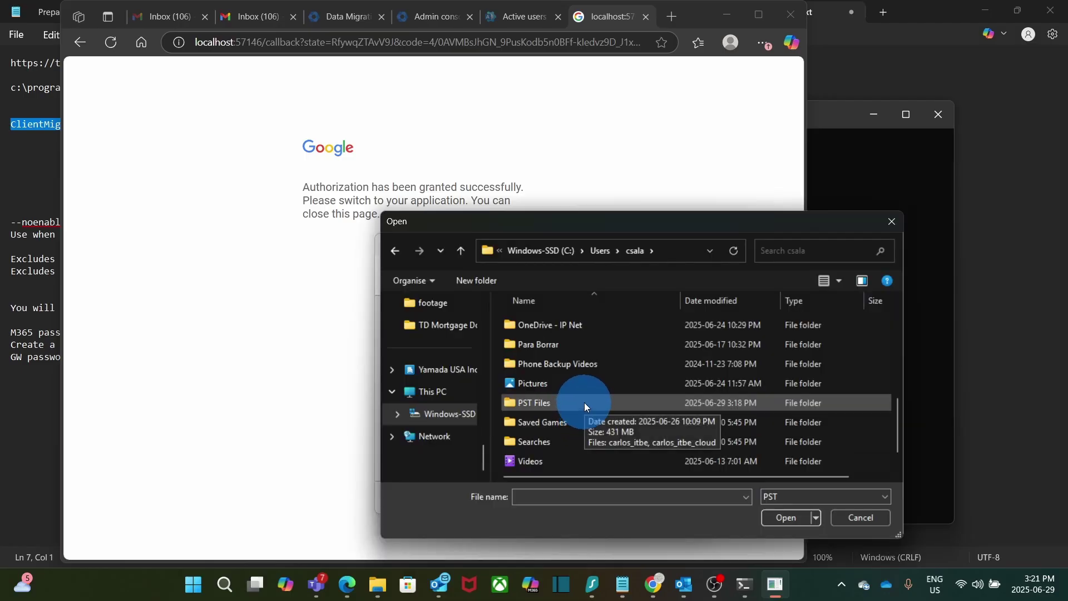
{"action": "double_click", "coordinate": [584, 402]}
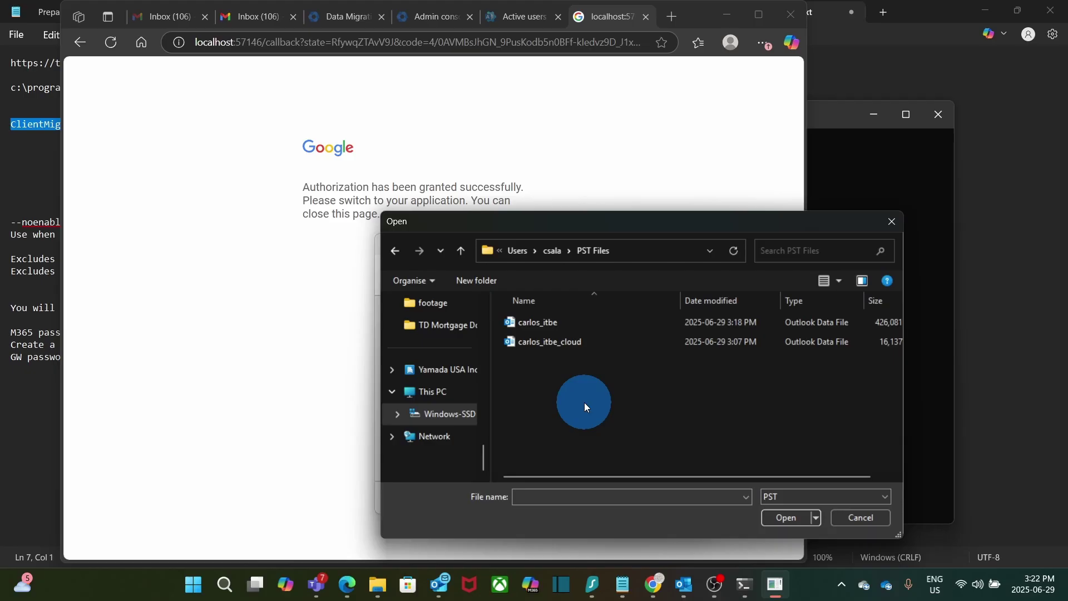
{"action": "left_click", "coordinate": [548, 324]}
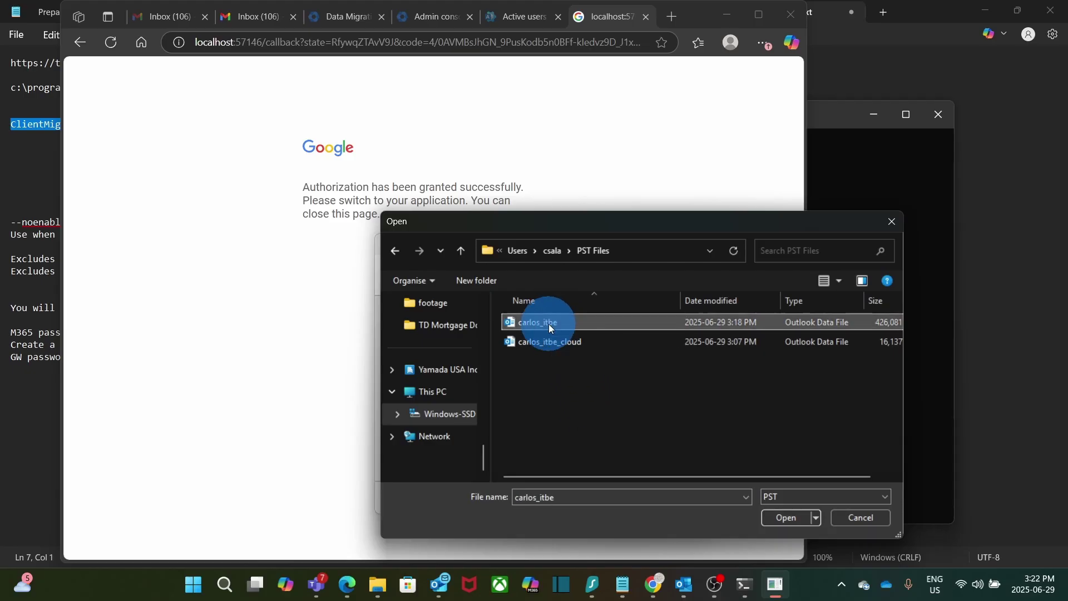
{"action": "left_click", "coordinate": [790, 519]}
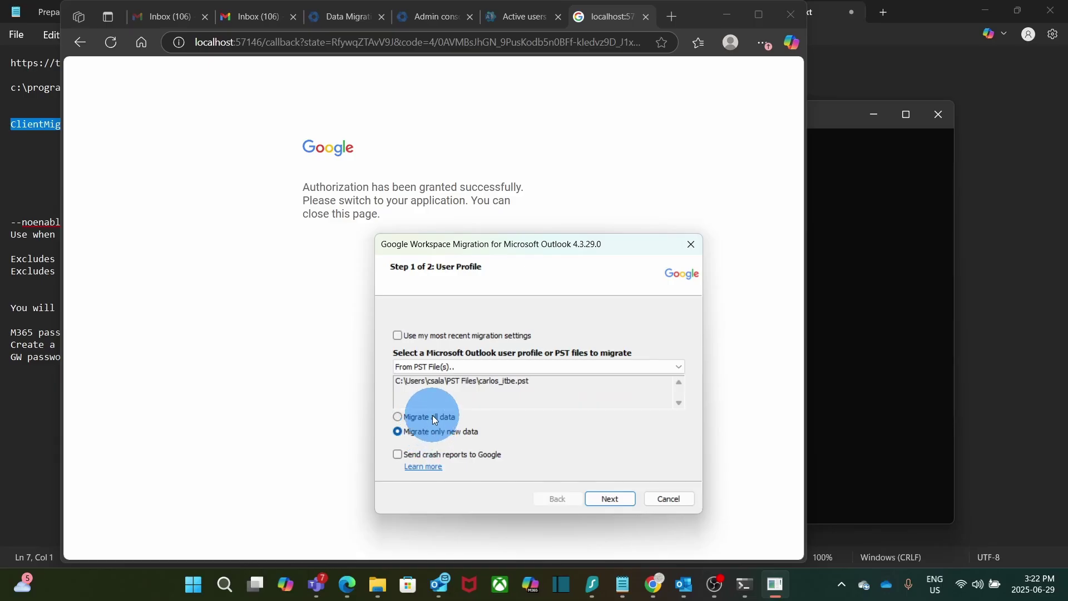
- Choose Migrate all data and run the migration for calendar, contacts and email messages, leaving out junk mail and deleted items
{"action": "left_click", "coordinate": [432, 415]}
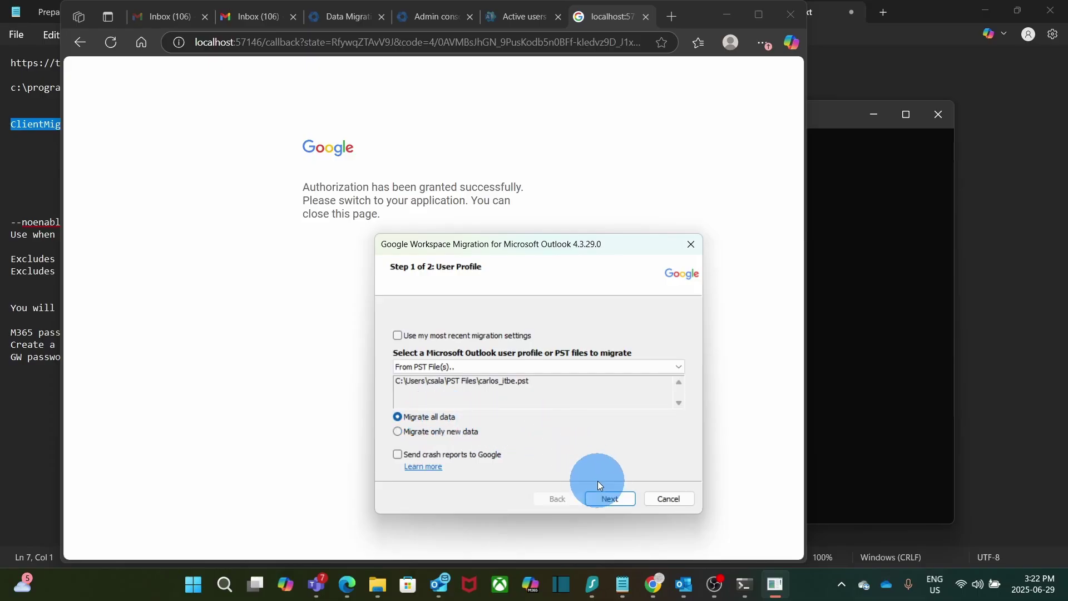
{"action": "left_click", "coordinate": [612, 499]}
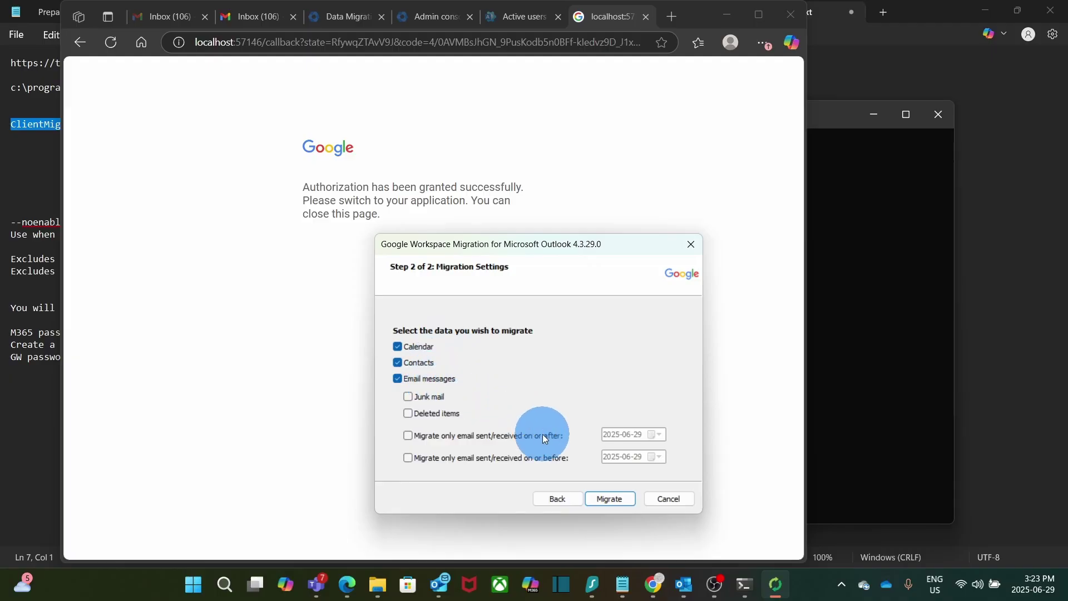
{"action": "left_click", "coordinate": [612, 499]}
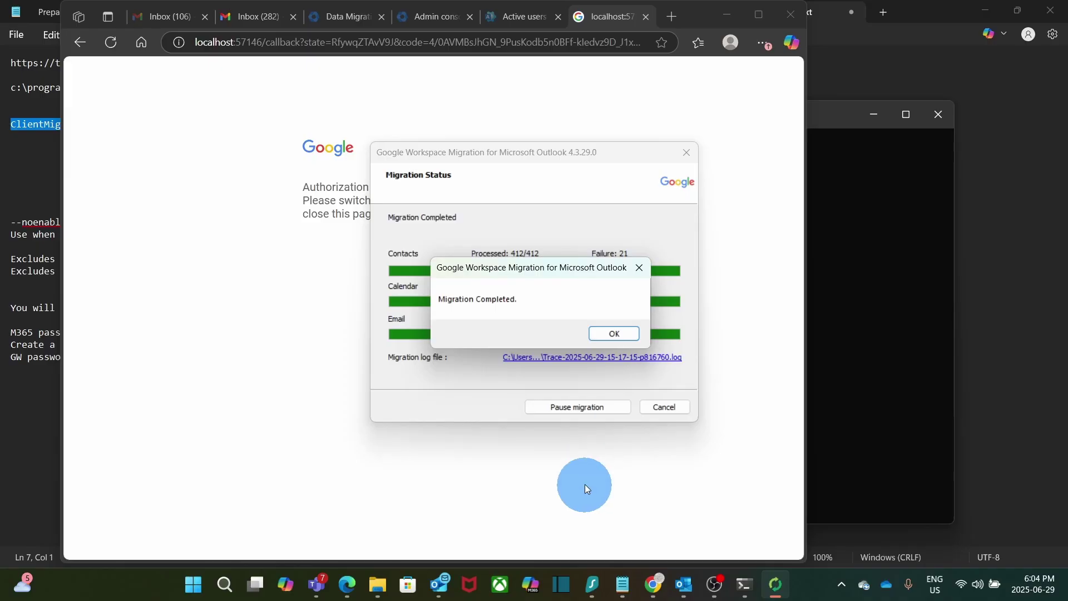
{"action": "left_click", "coordinate": [604, 334]}
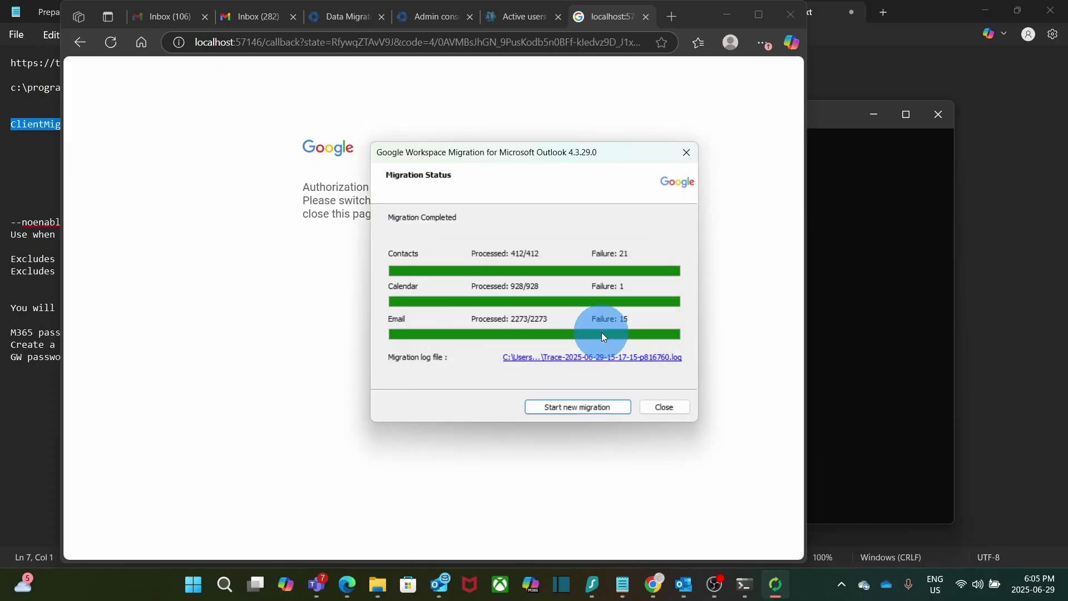